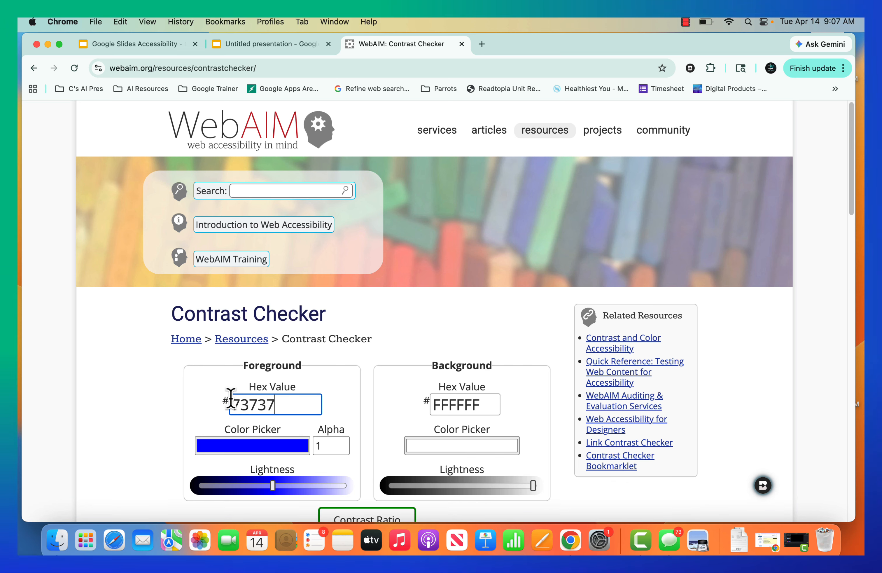
- Check the contrast of foreground colour 737373 against background colour 1A237E and review the WCAG results
type("373")
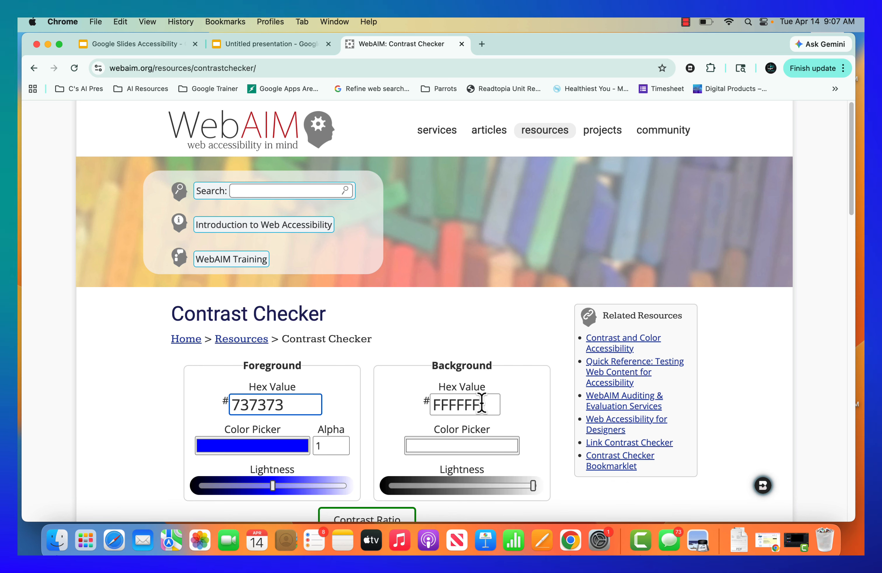
left_click_drag(485, 404, 435, 401)
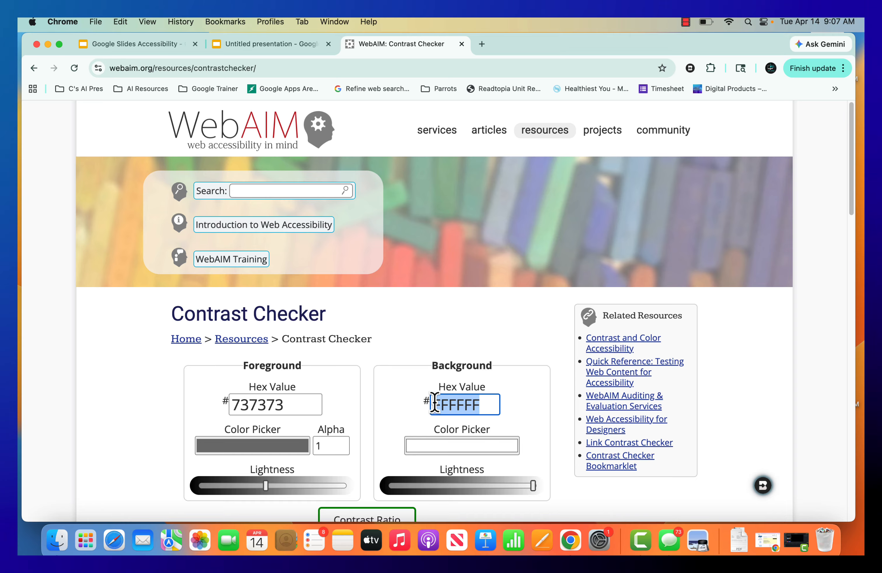
key("BackSpace")
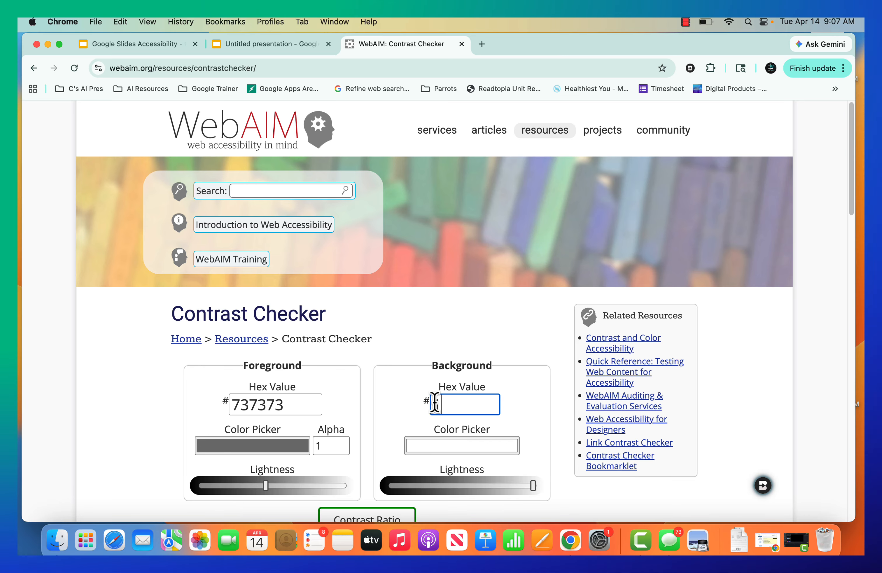
type("1")
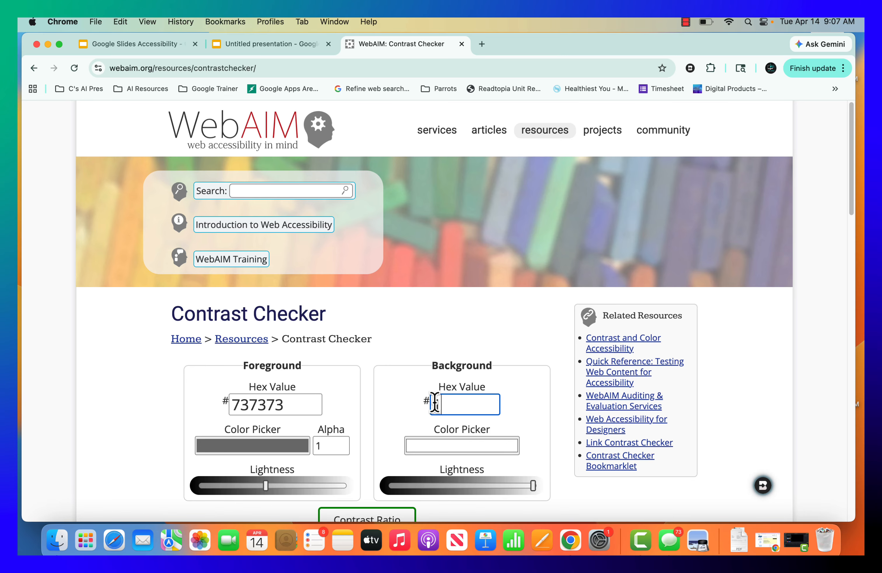
type("A2")
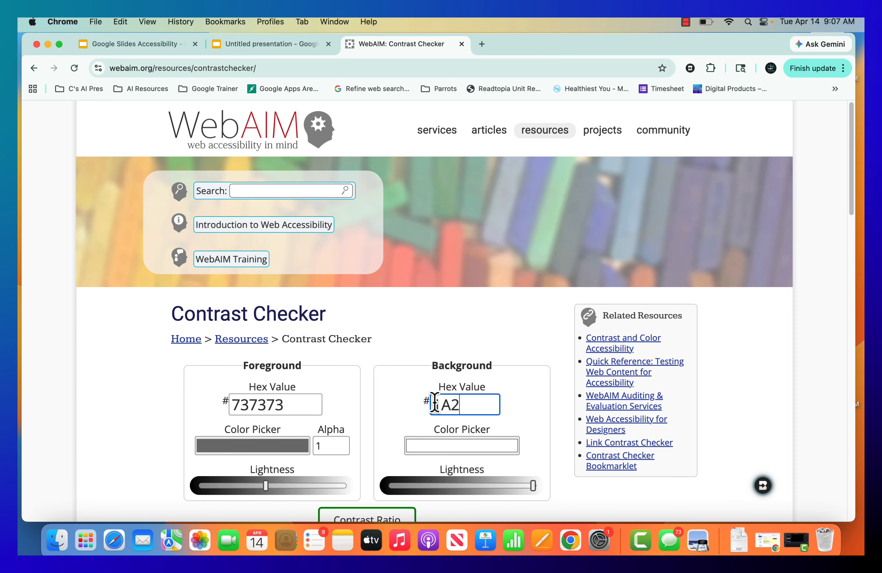
type("37E")
scroll(854, 264, "down", 6)
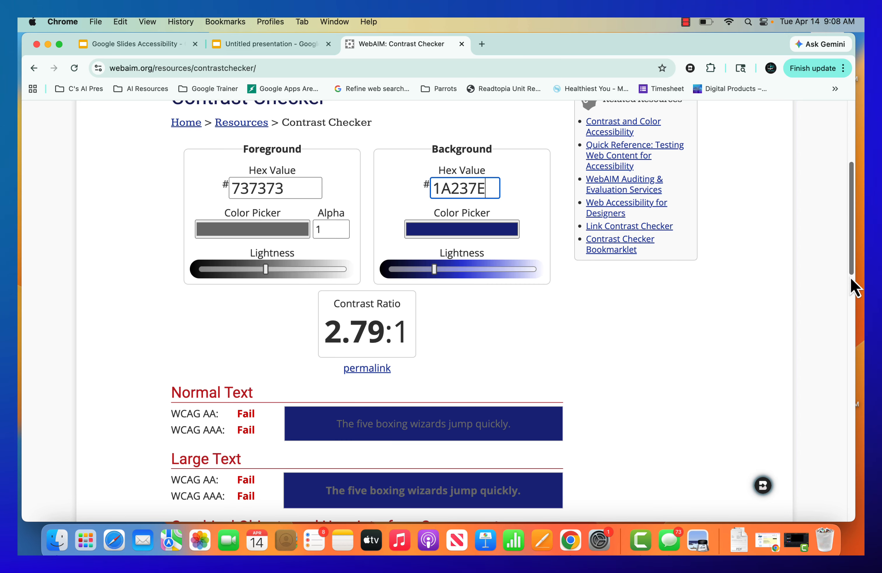
left_click_drag(852, 276, 852, 323)
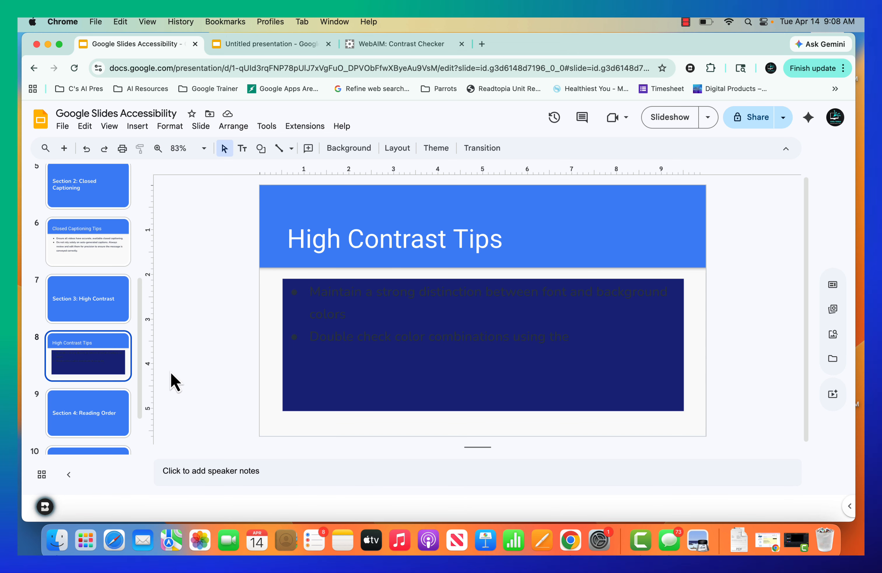
- View the background colour options for the "Section 4: Reading Order" slide
left_click(126, 408)
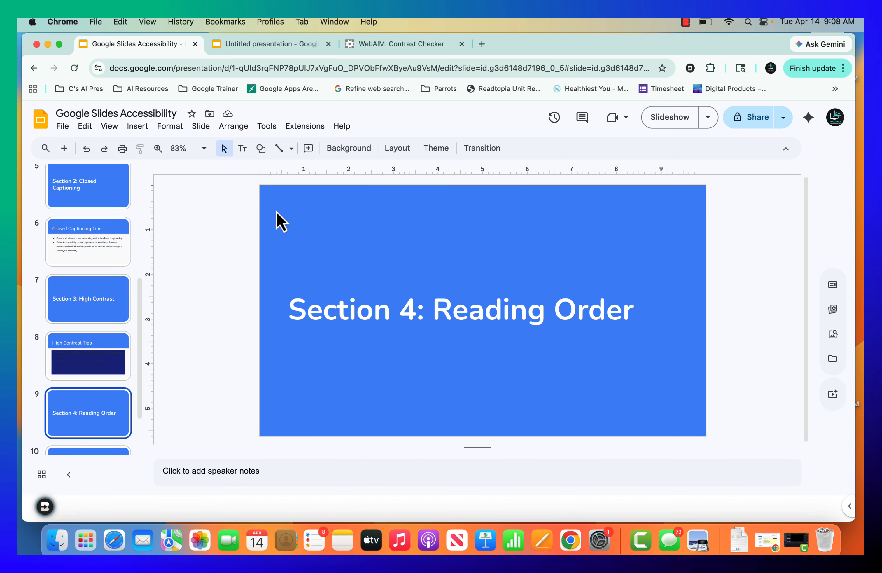
left_click(339, 160)
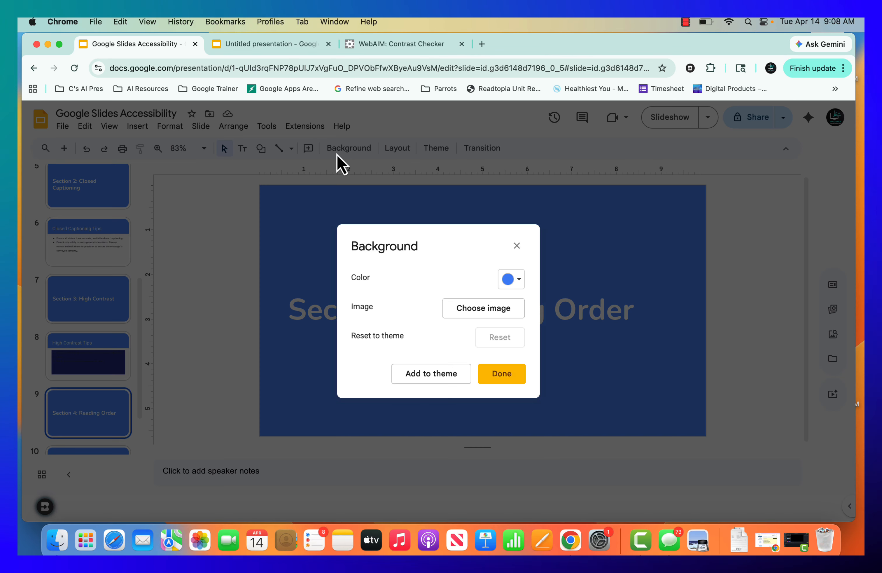
left_click(521, 290)
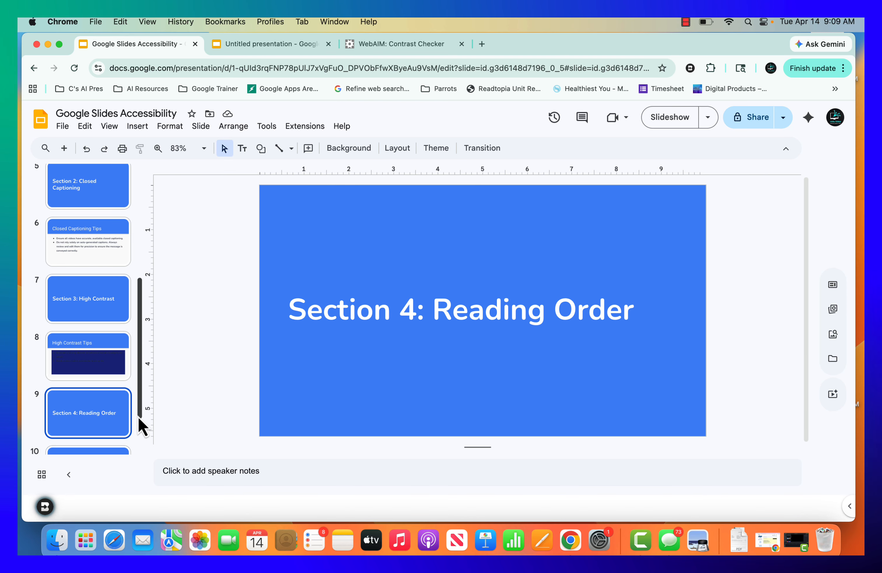
- Add a new slide after the "Reading Order Tips" slide and give it the Title and two columns layout
left_click_drag(138, 416, 137, 455)
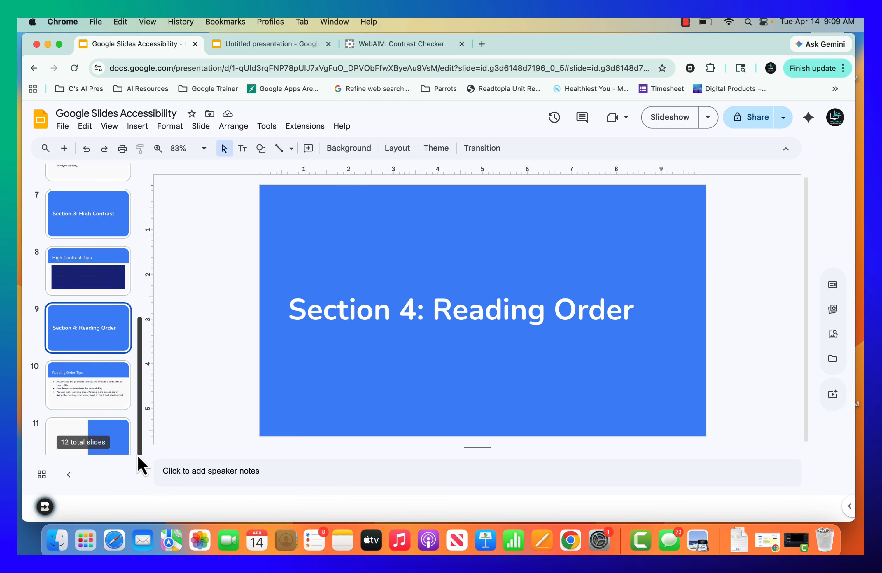
left_click(111, 376)
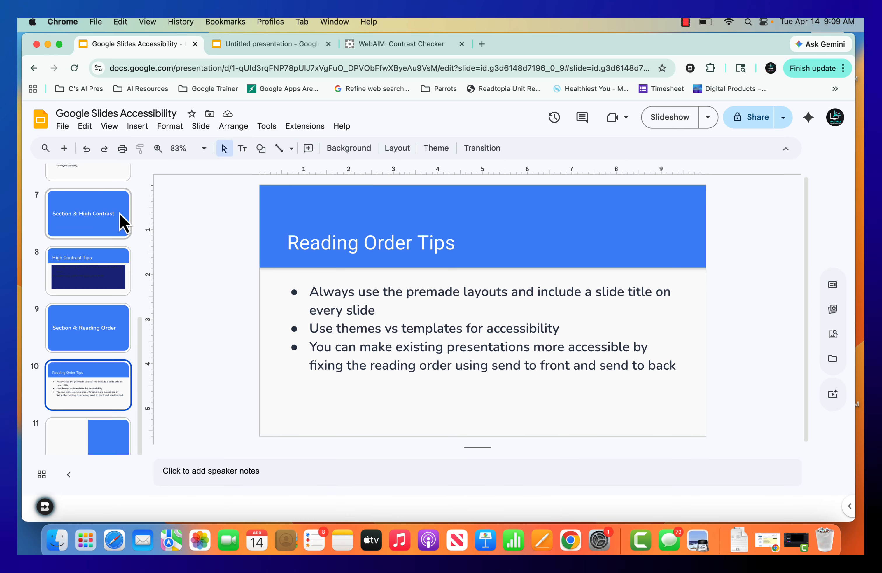
left_click(63, 148)
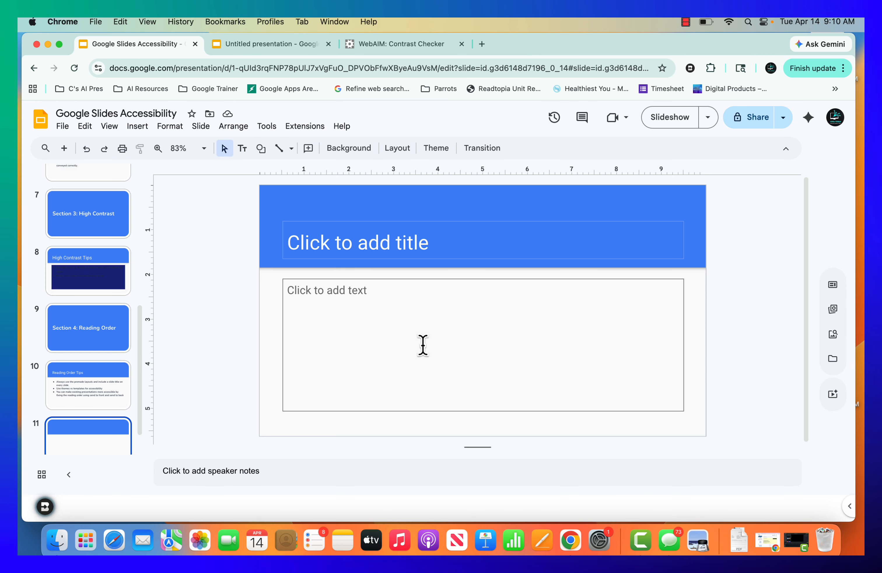
left_click(398, 148)
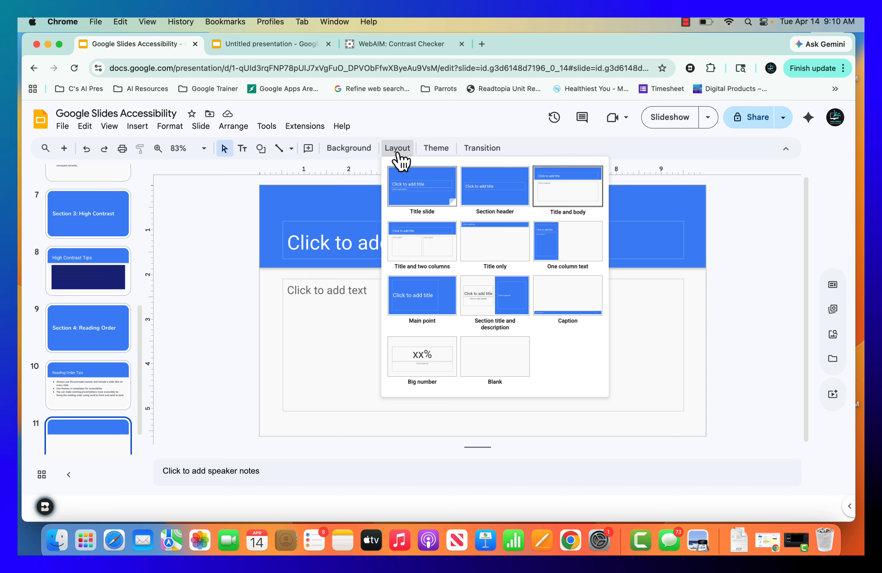
left_click(424, 233)
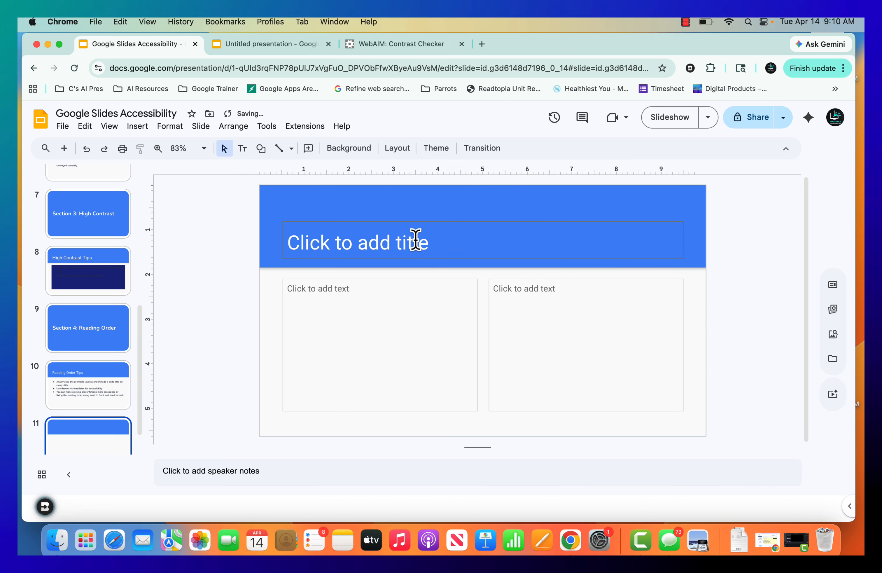
- Change the new slide's layout to Section title and description, and look over the other premade layouts
left_click(401, 152)
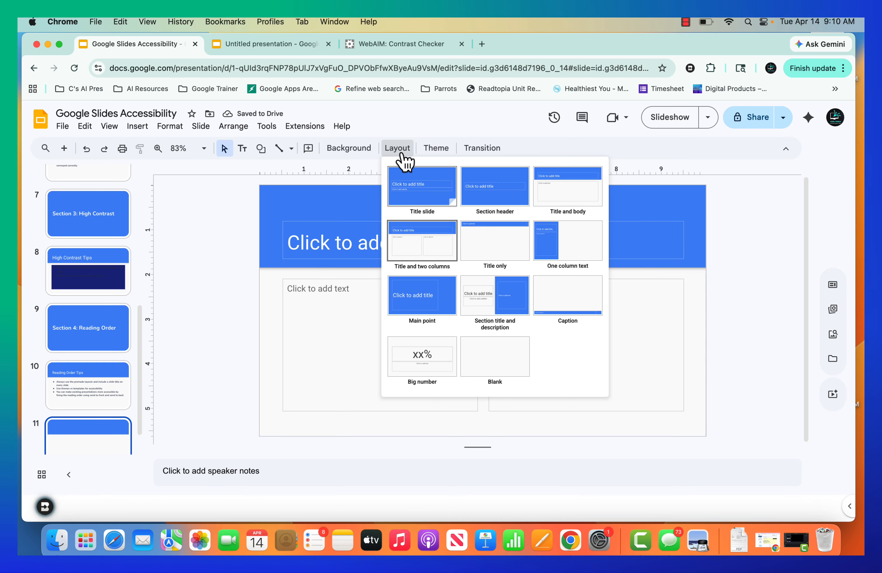
left_click(495, 295)
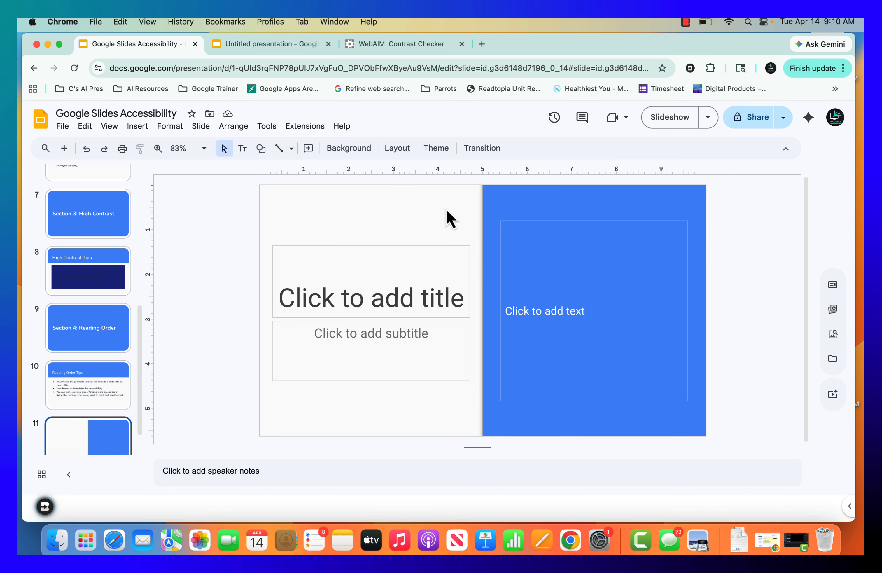
left_click(401, 153)
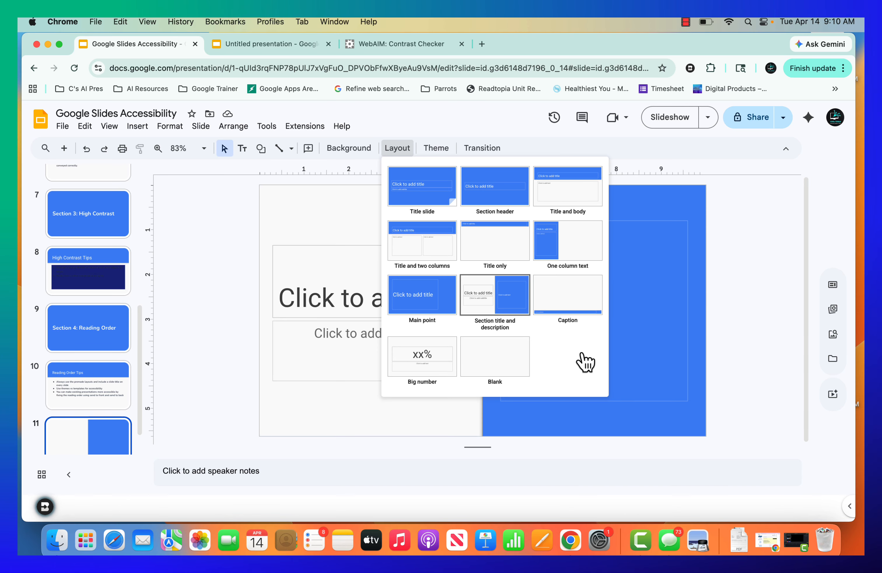
left_click(358, 201)
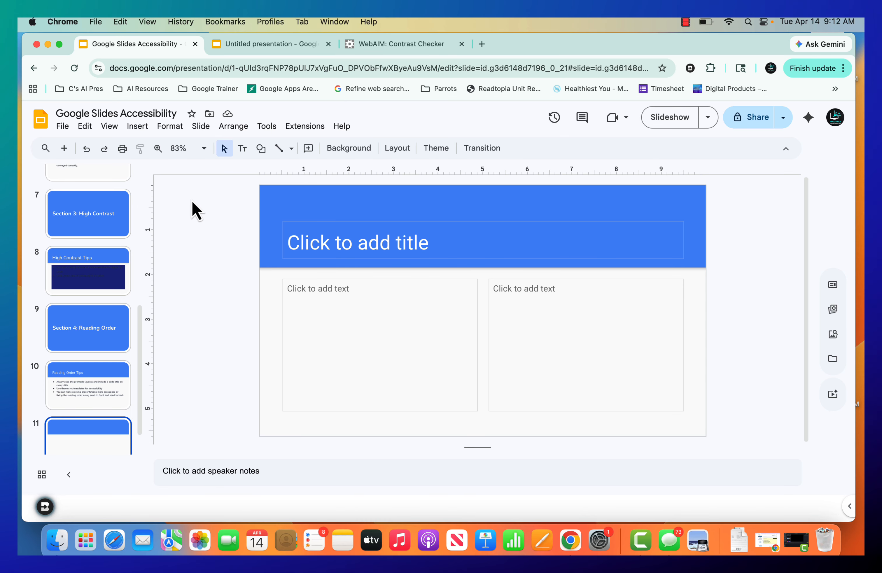
- Check the reading order of the title and both text placeholders on the two-column slide
key("Tab")
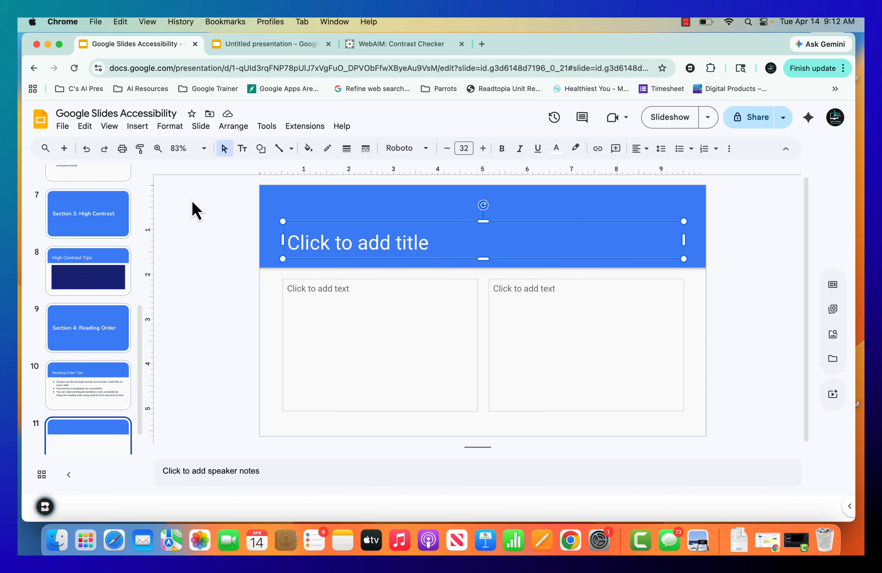
key("Tab")
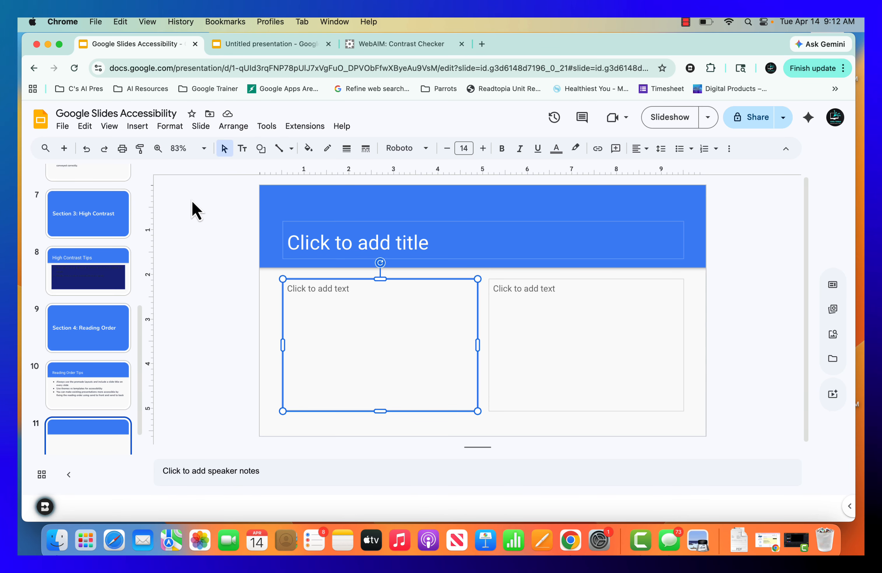
key("Tab")
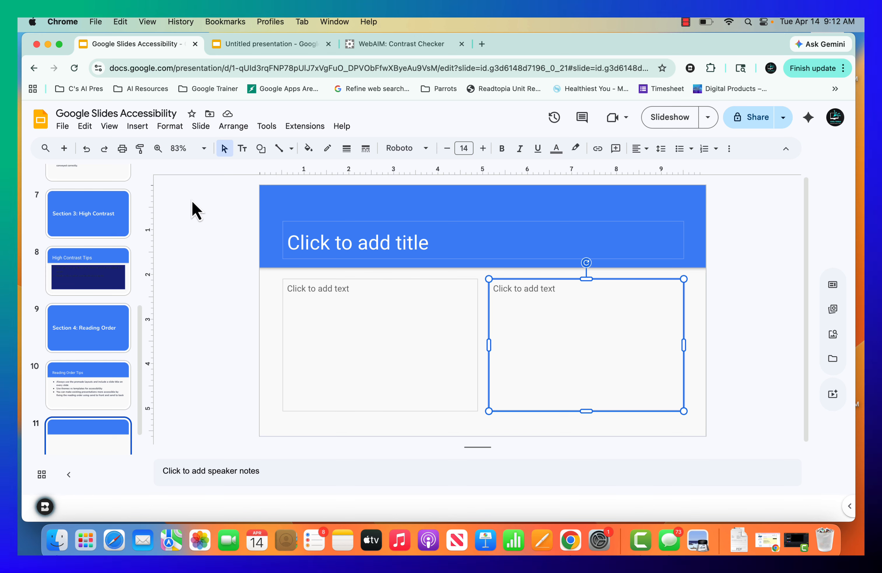
- Switch to the untitled presentation and insert all slides from the "Project timeline, classic" template
left_click(250, 51)
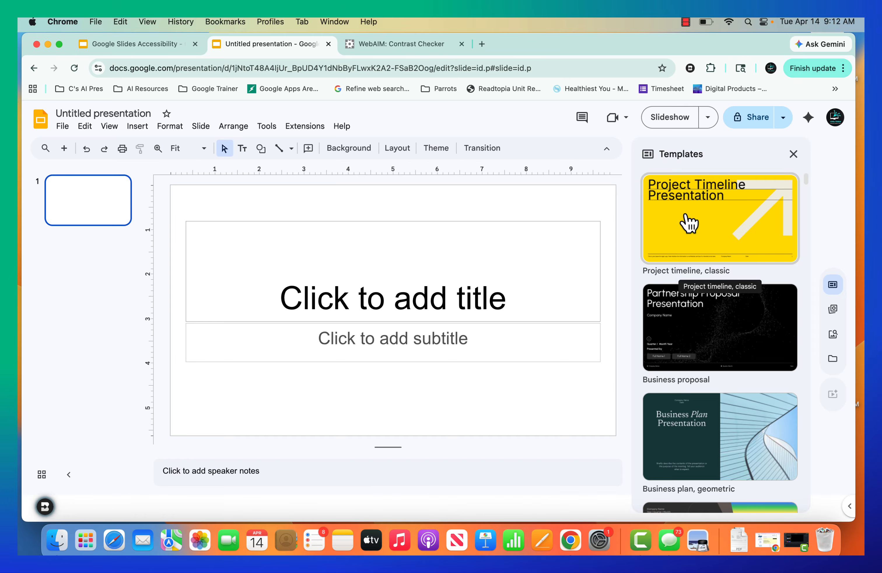
left_click(689, 224)
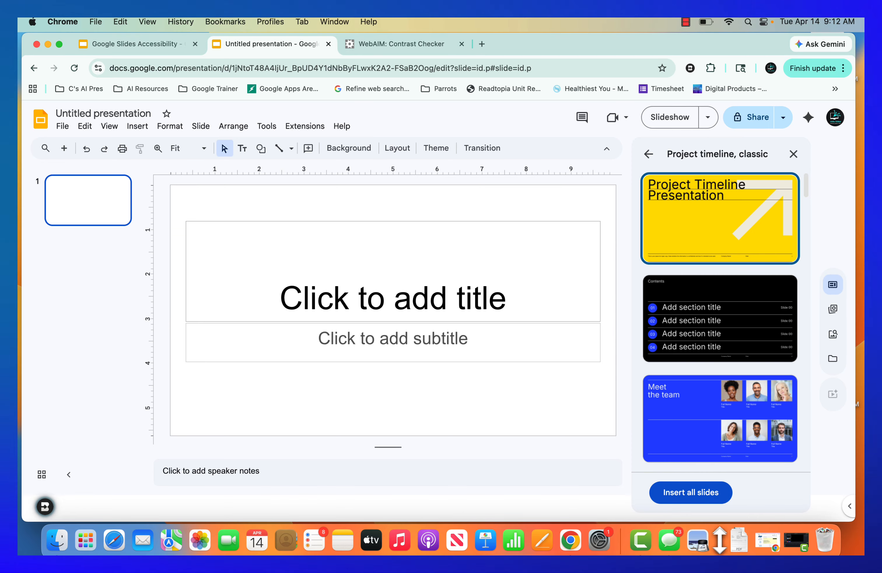
left_click(708, 495)
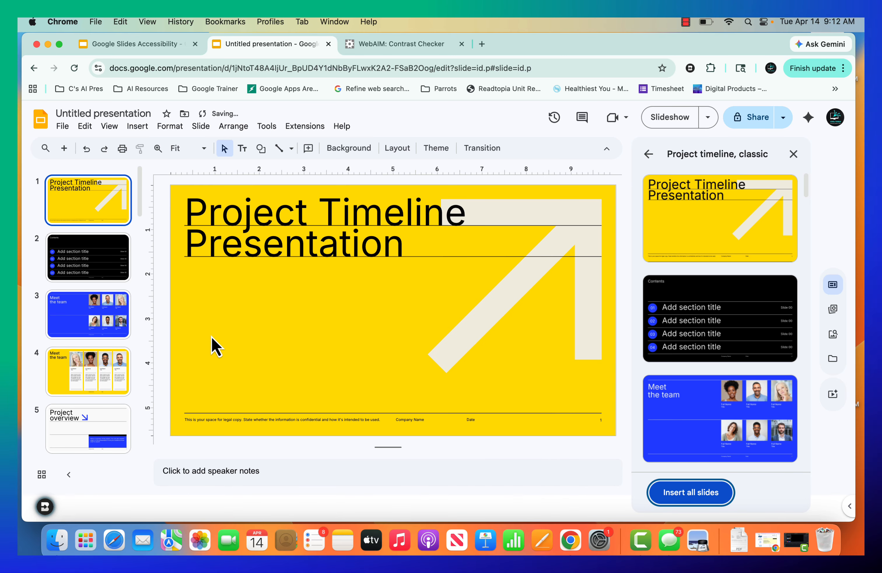
- Open the blue "Meet the team" slide and step through its objects one by one to check their reading order
left_click(72, 323)
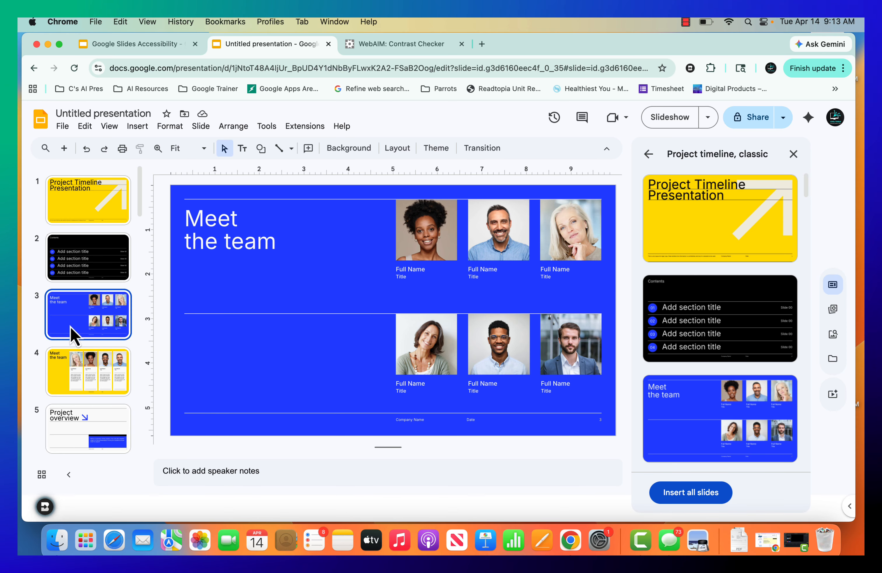
key("Tab")
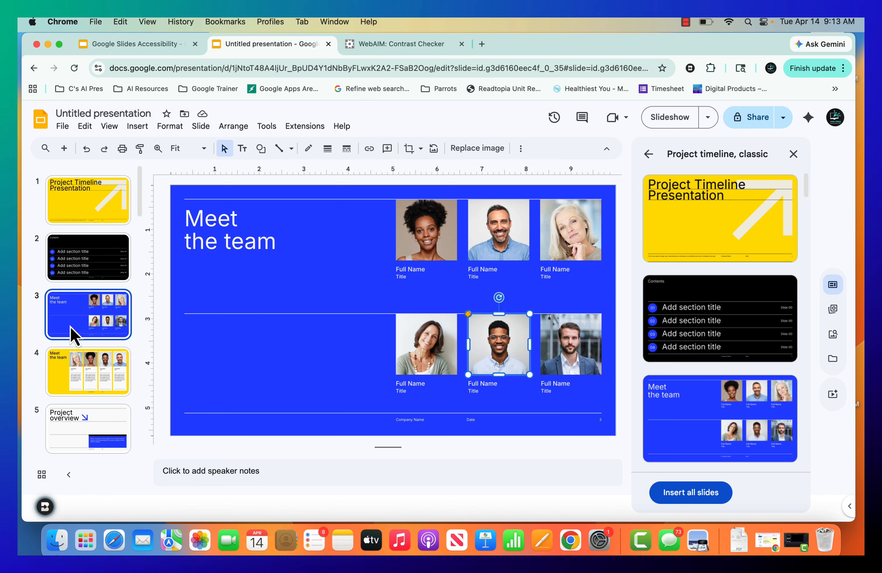
key("Tab")
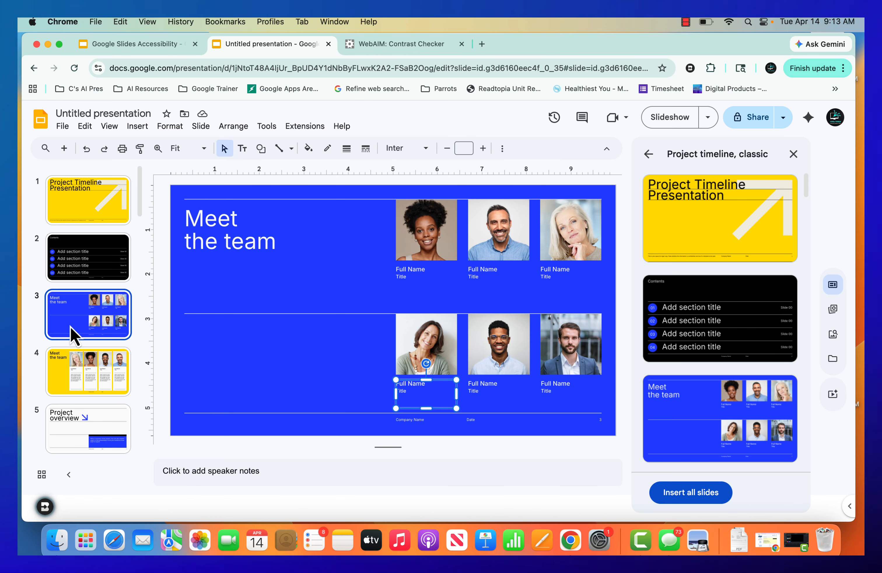
key("Tab")
key("Tab")
key("Tab")
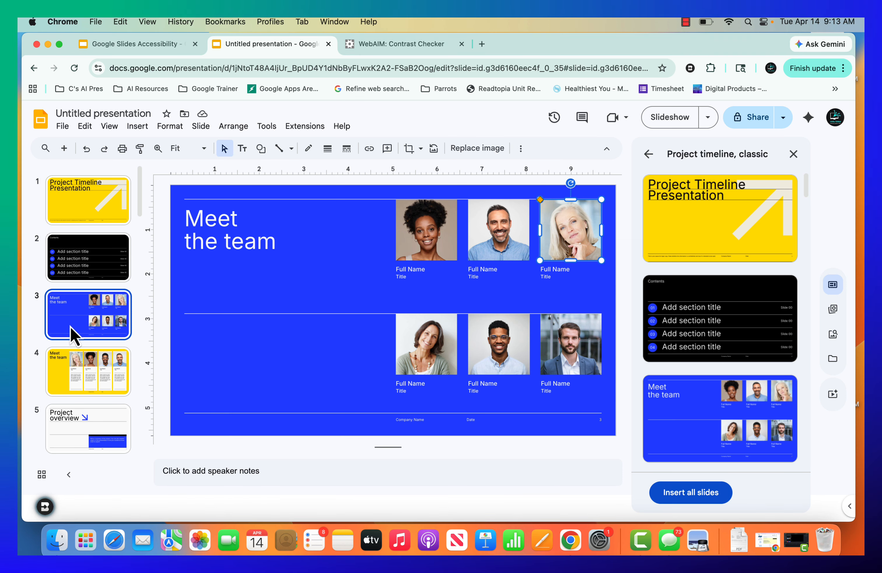
key("Tab")
key("Tab")
key("Tab")
key("Tab")
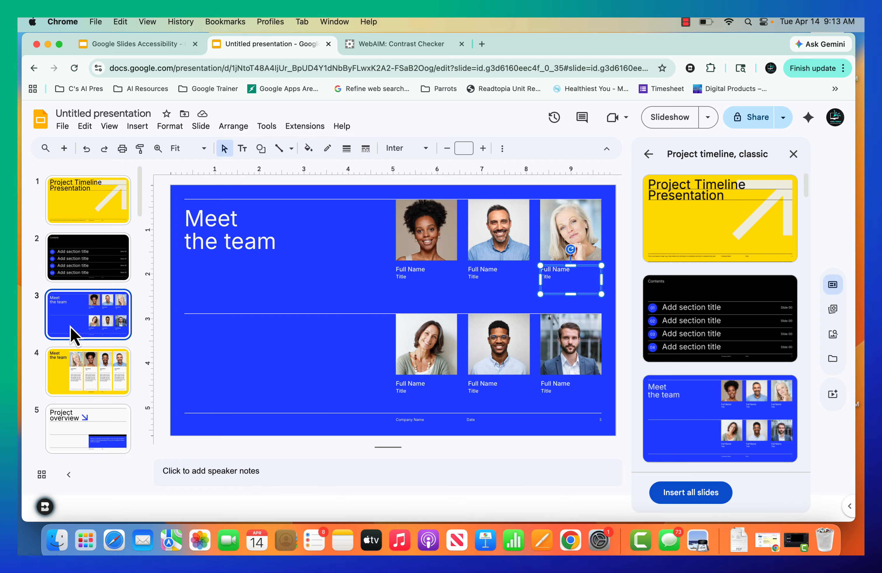
key("Tab")
key("Tab")
key("Tab")
key("Tab")
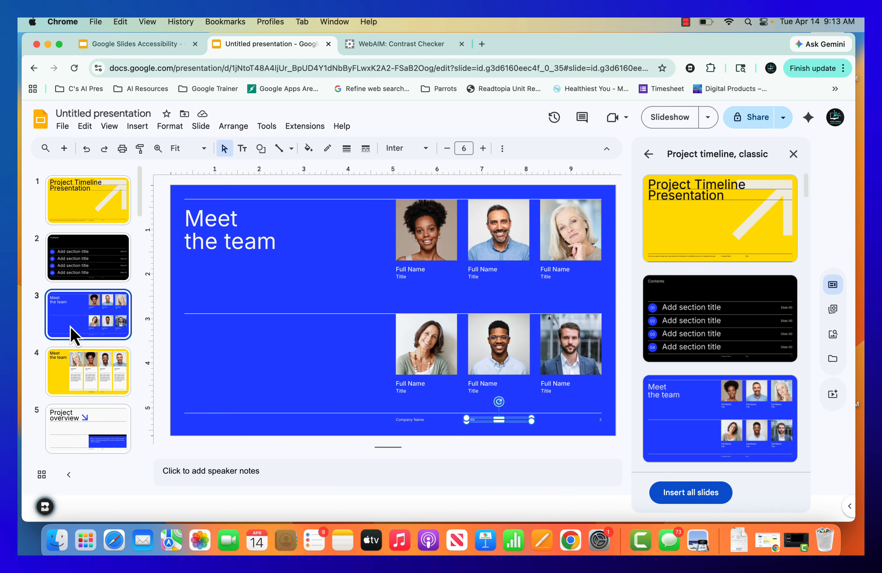
key("Tab")
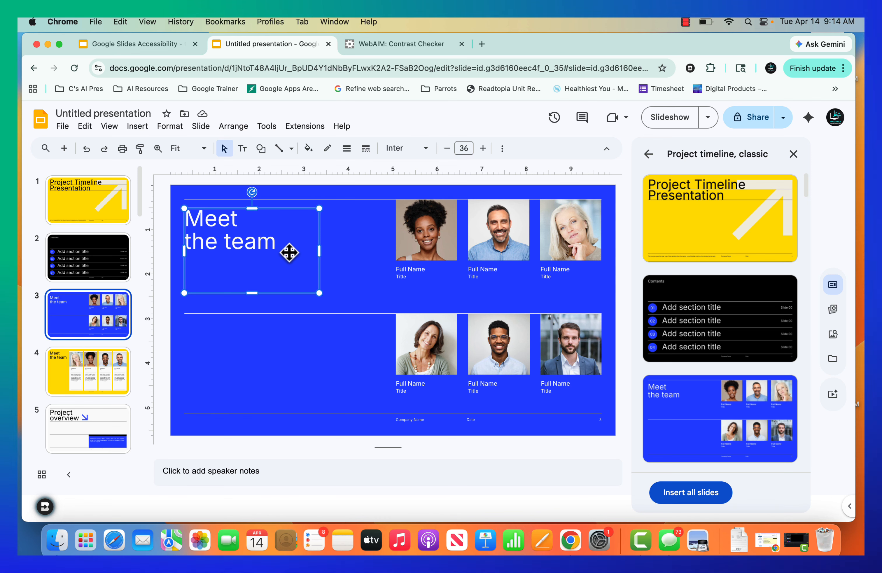
- Send the "Meet the team" title text box to the back of the slide's object order
right_click(289, 252)
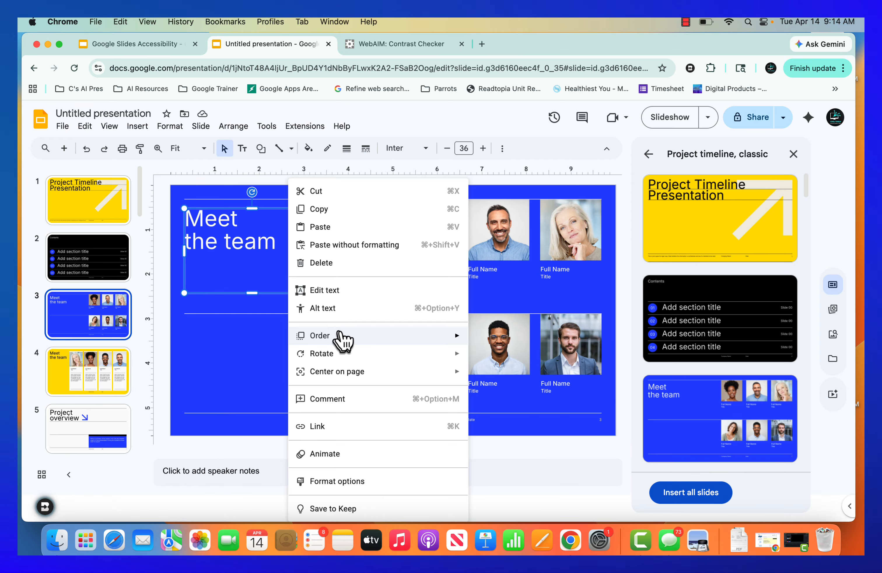
mouse_move(344, 337)
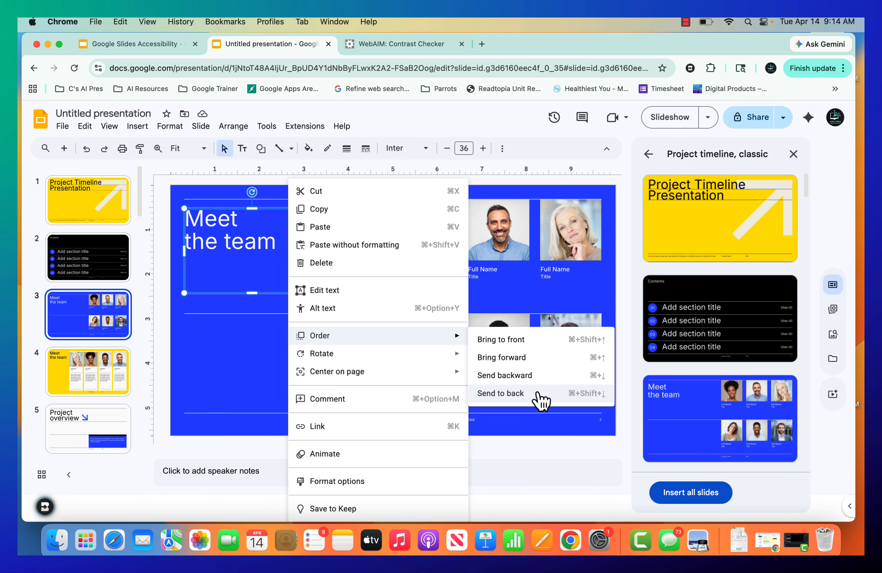
left_click(542, 394)
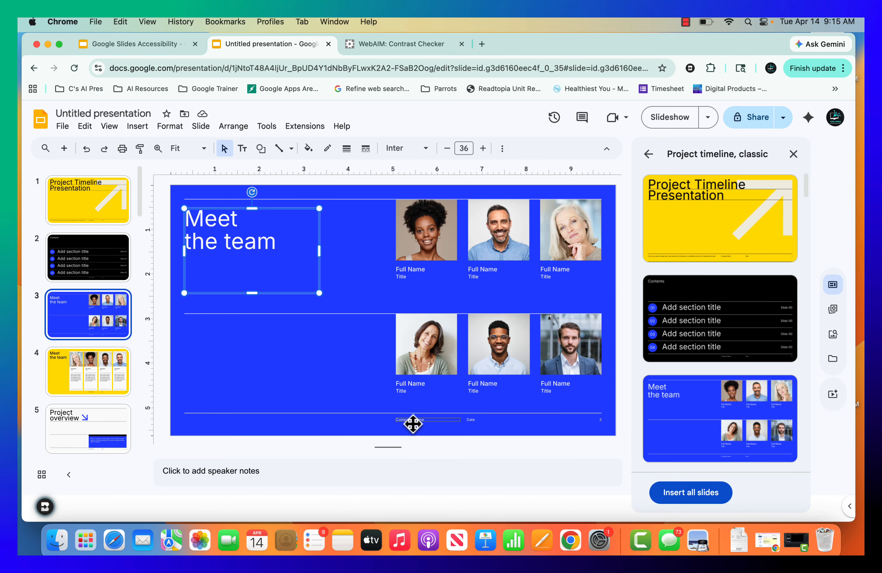
- Bring the "Company Name" footer text box to the front of the blue "Meet the team" slide's object order
left_click(413, 424)
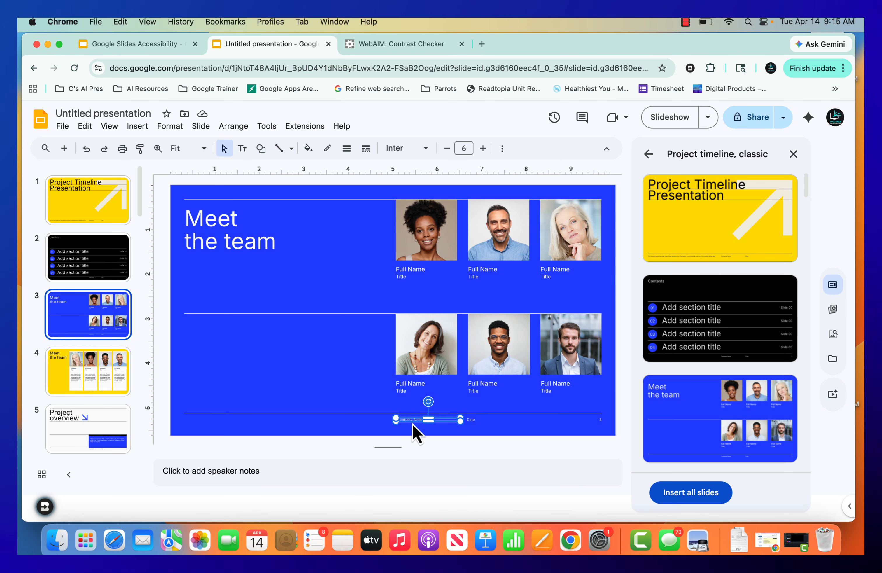
right_click(415, 433)
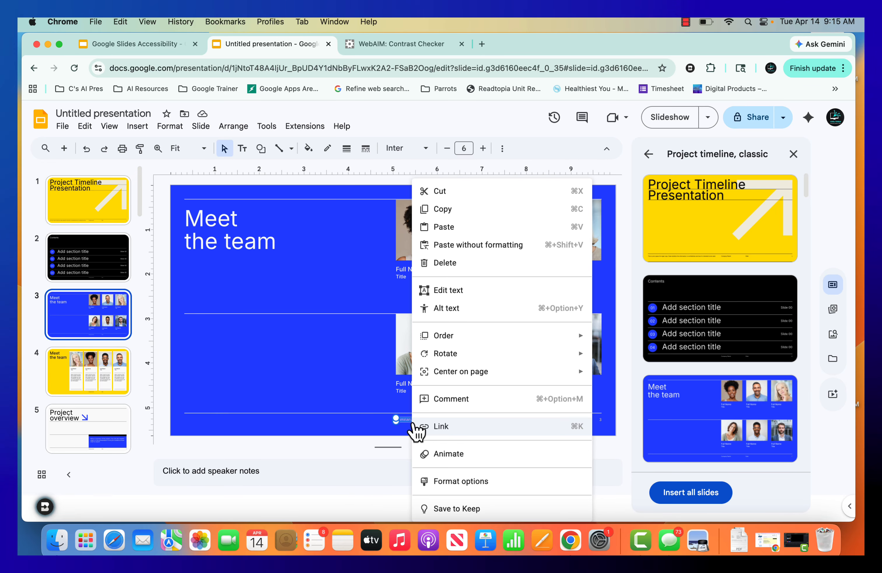
mouse_move(472, 345)
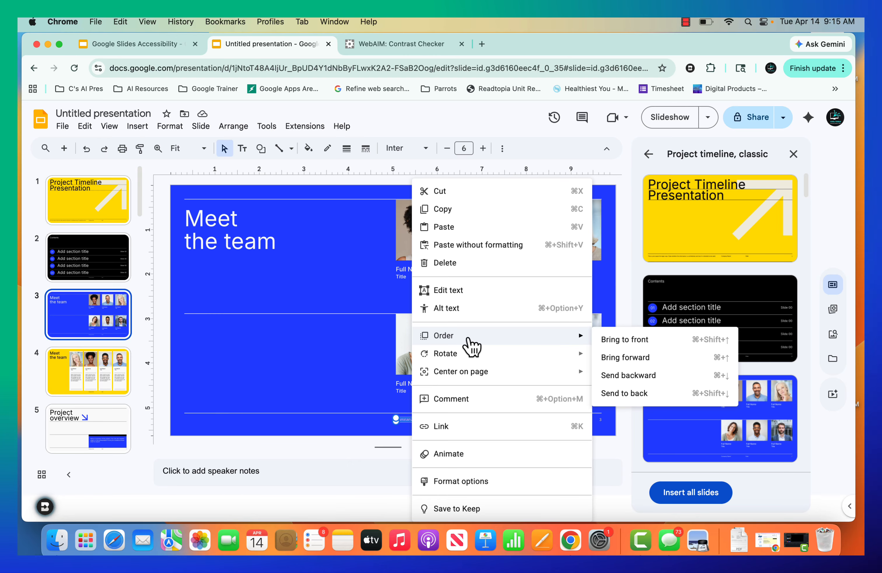
left_click(669, 344)
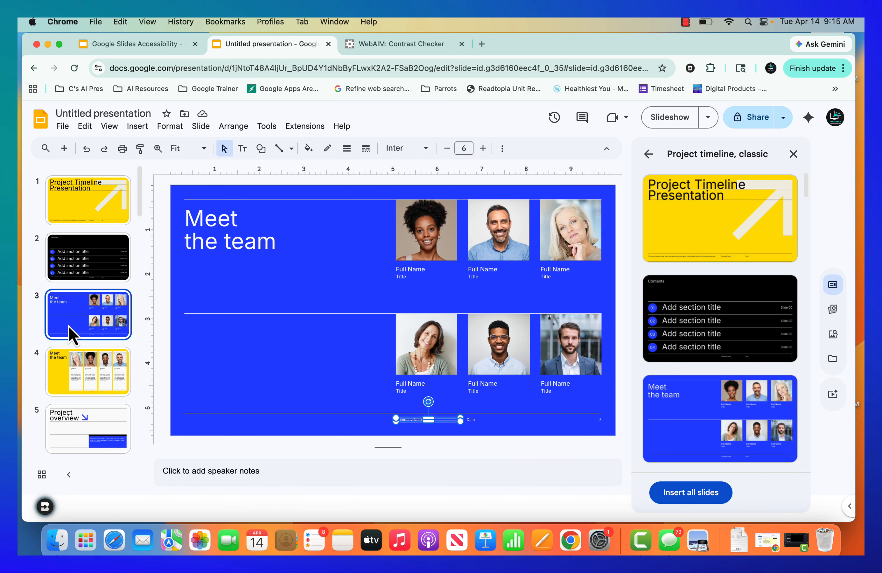
- Step through the first objects of the blue "Meet the team" slide again to recheck the corrected reading order
left_click(71, 334)
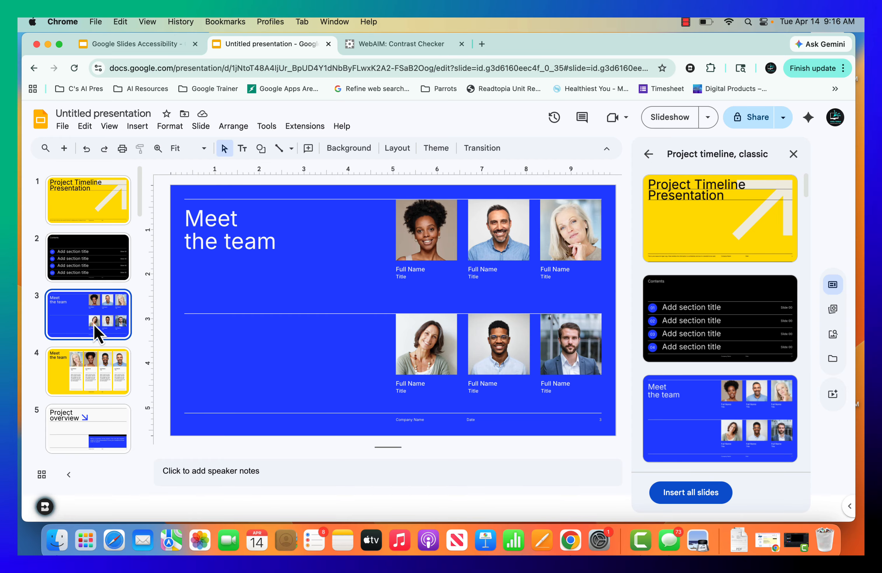
key("Tab")
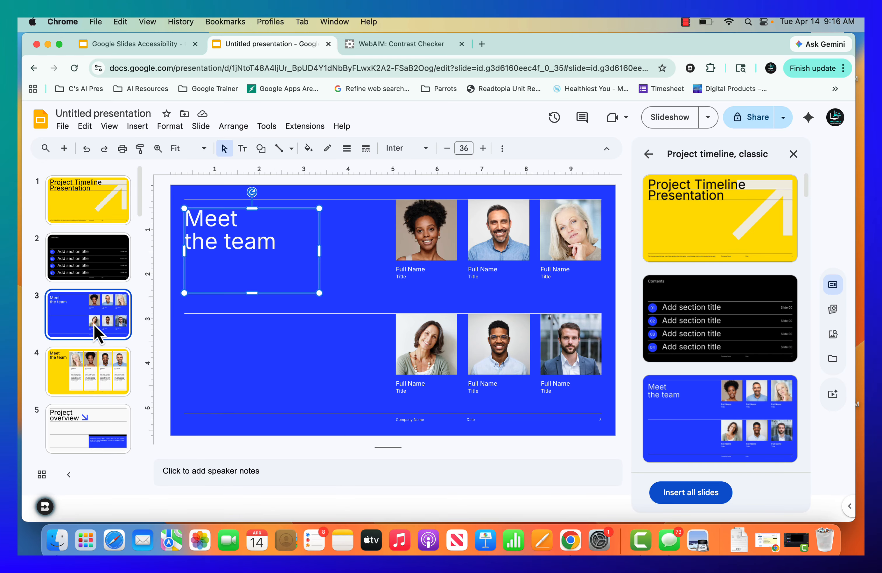
key("Tab")
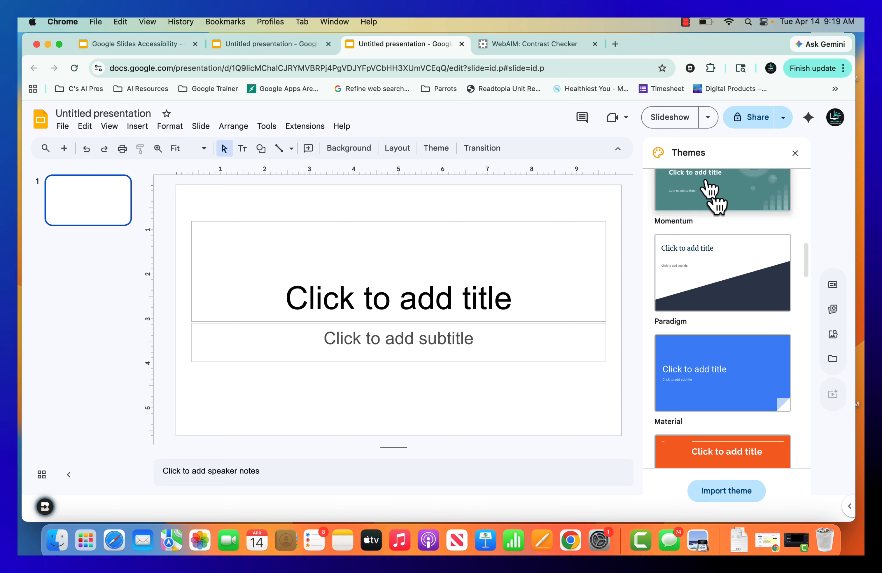
left_click(684, 28)
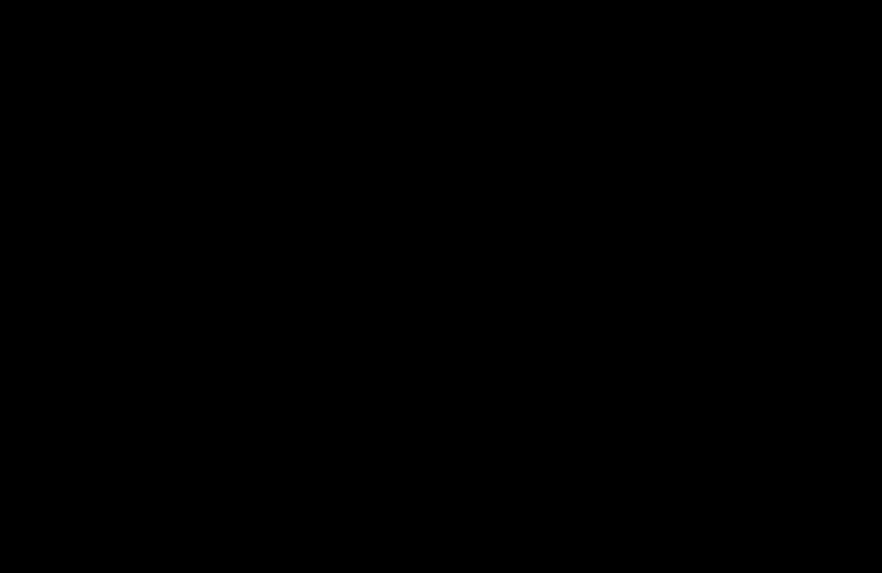